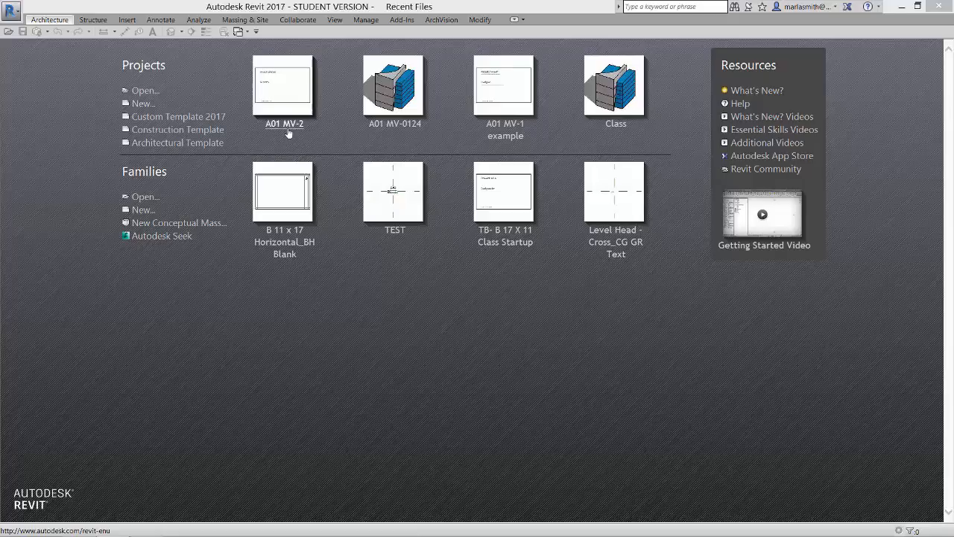
# Open the recent project A01 MV-2 and switch to its default 3D view
pyautogui.click(289, 131)
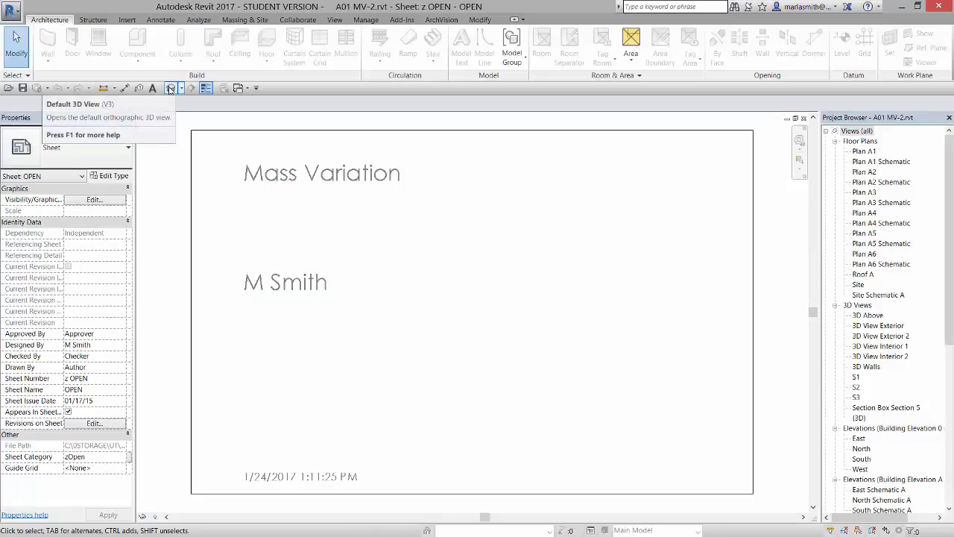
pyautogui.click(170, 89)
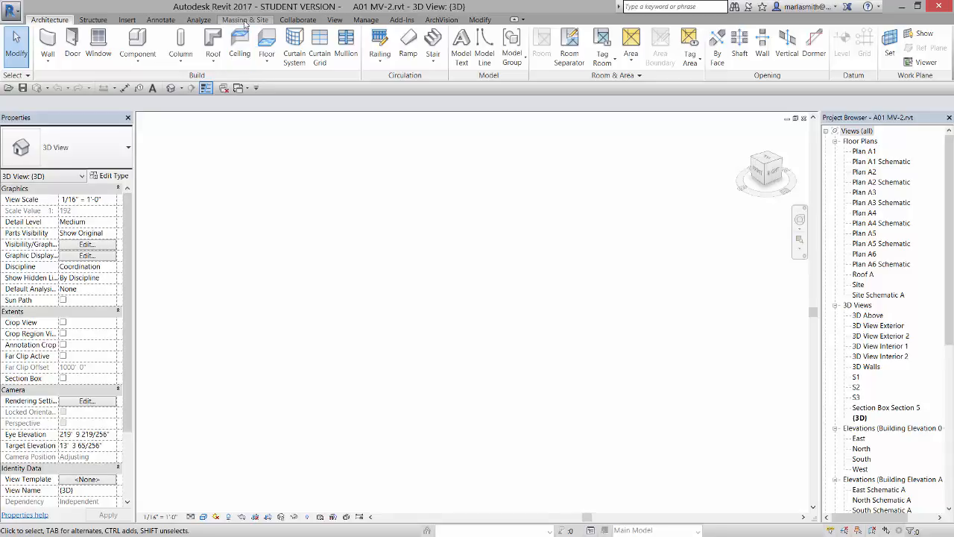
# Inspect the Mass category in the 3D view's Visibility/Graphic Overrides and leave without changes
pyautogui.click(245, 20)
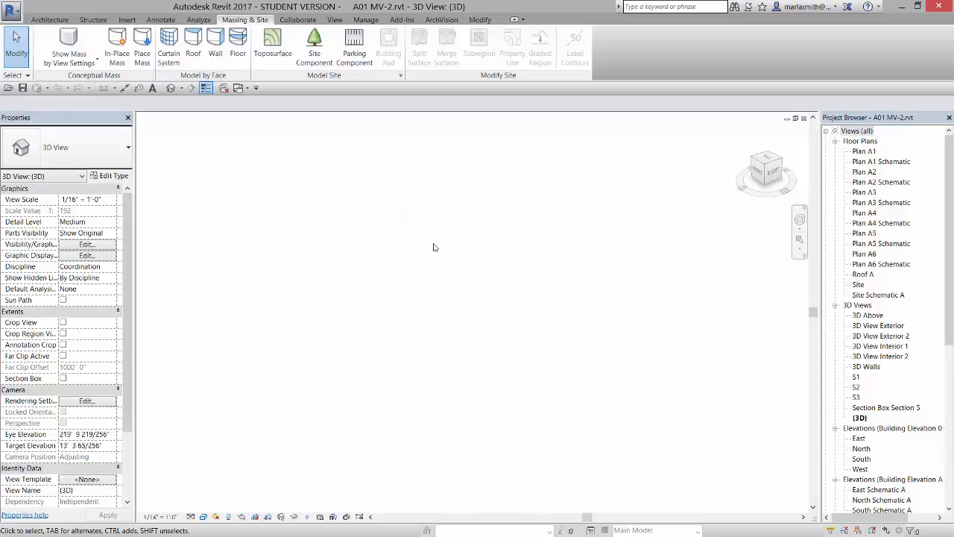
pyautogui.press('v')
pyautogui.press('g')
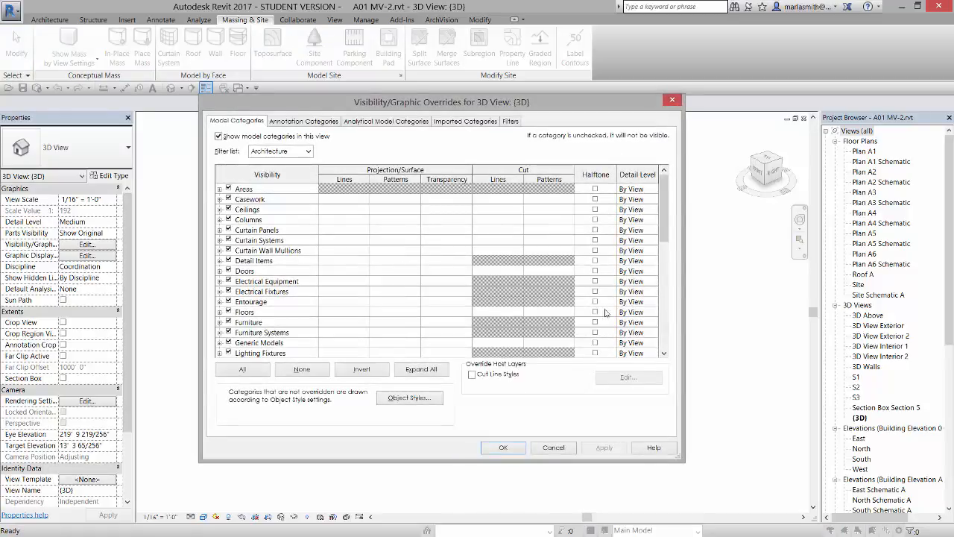
pyautogui.moveTo(662, 219); pyautogui.dragTo(665, 236)
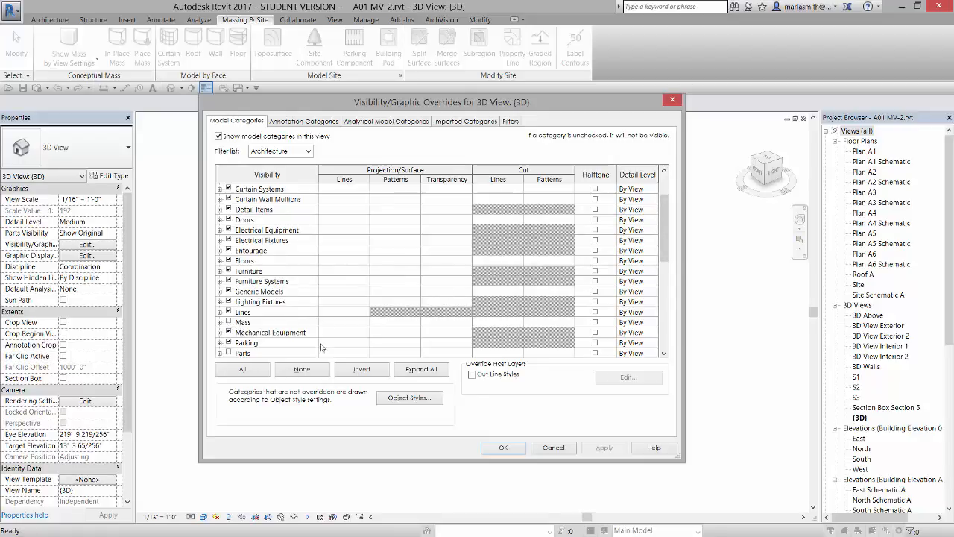
pyautogui.click(568, 451)
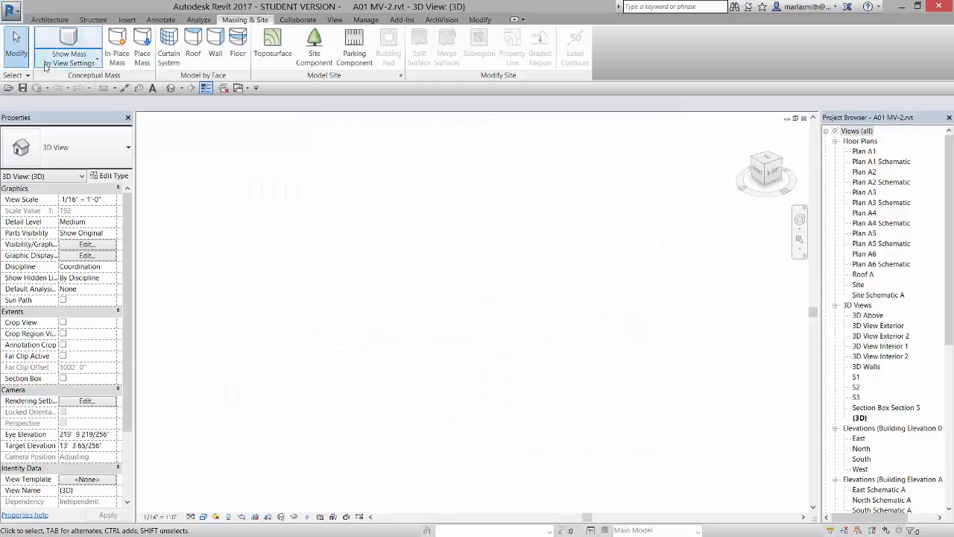
# Set the mass display to Show Mass Form and Floors and fit the whole model in the 3D view
pyautogui.click(92, 65)
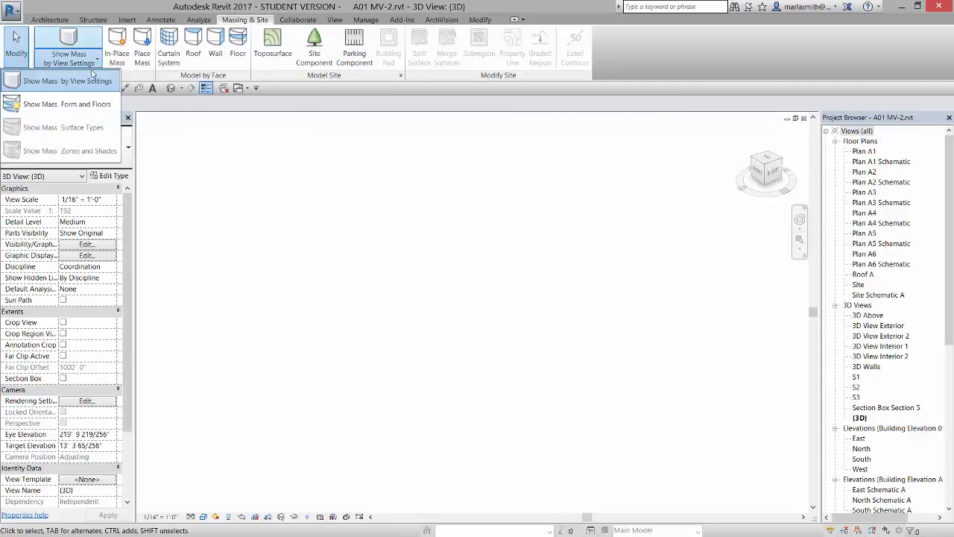
pyautogui.click(108, 105)
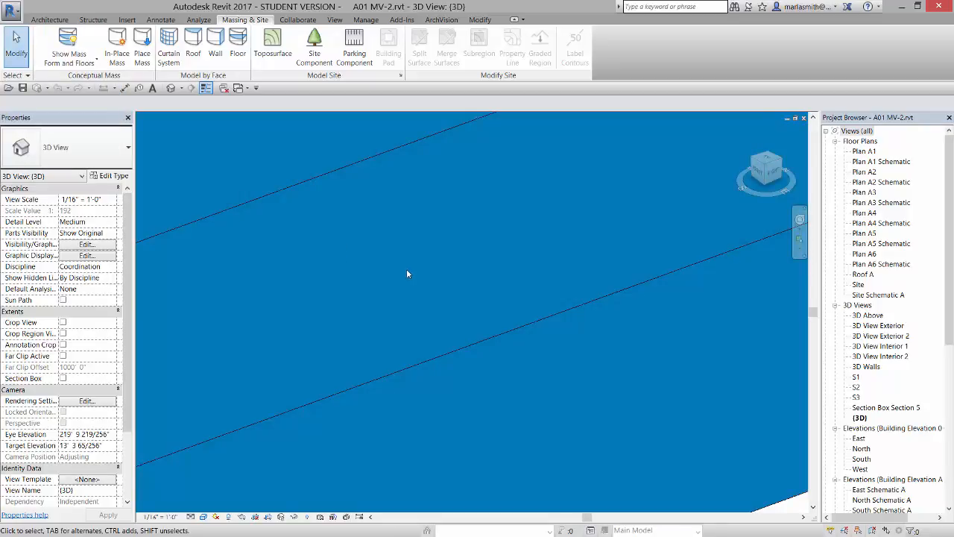
pyautogui.press('z')
pyautogui.press('e')
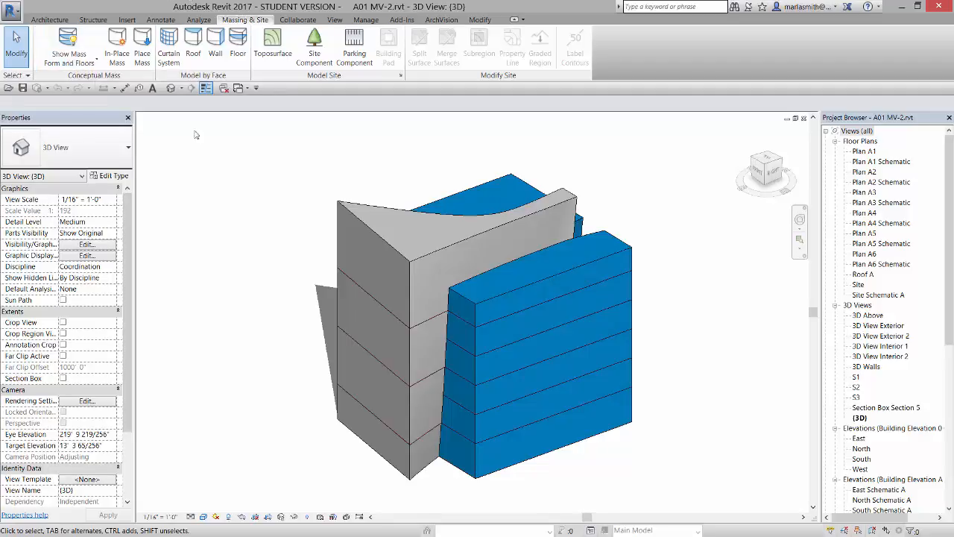
# Check the Mass category's visibility override again with the mass form and floors displayed, discarding any changes
pyautogui.press('v')
pyautogui.press('v')
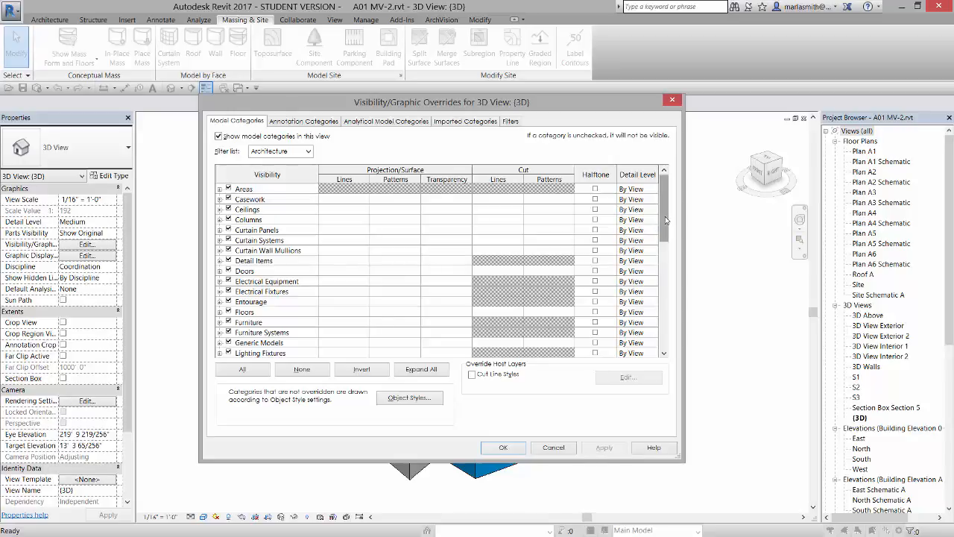
pyautogui.scroll(-2, 662, 223)
pyautogui.click(229, 332)
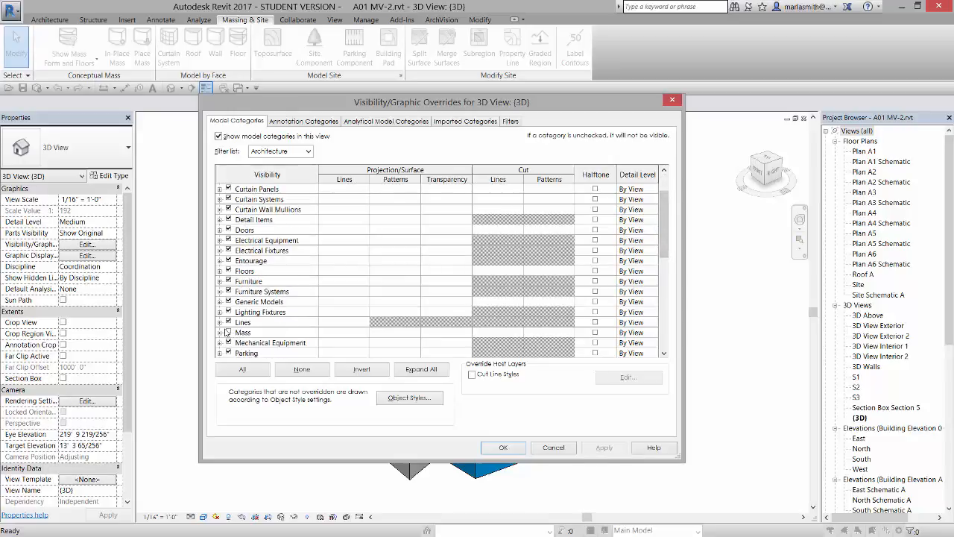
pyautogui.click(553, 447)
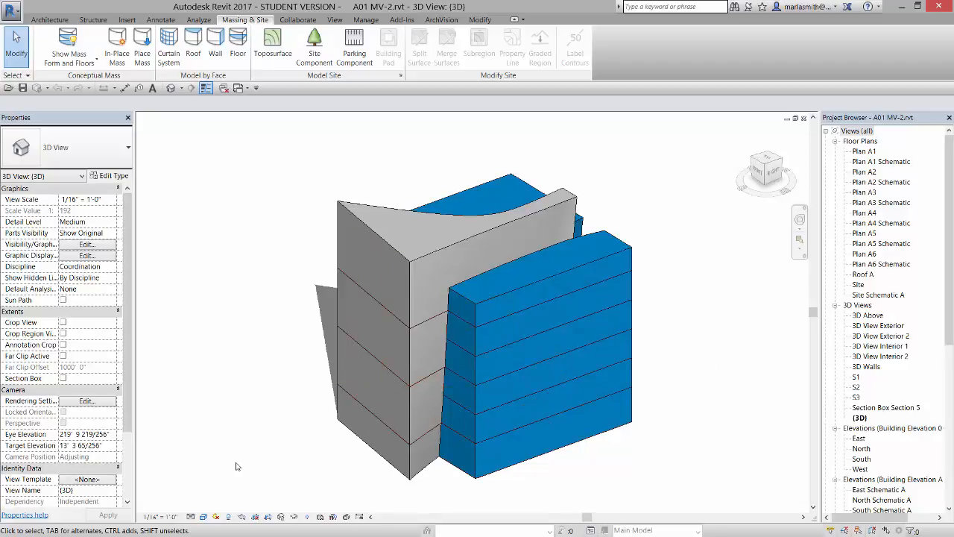
# Turn off shadows in the 3D view
pyautogui.click(229, 516)
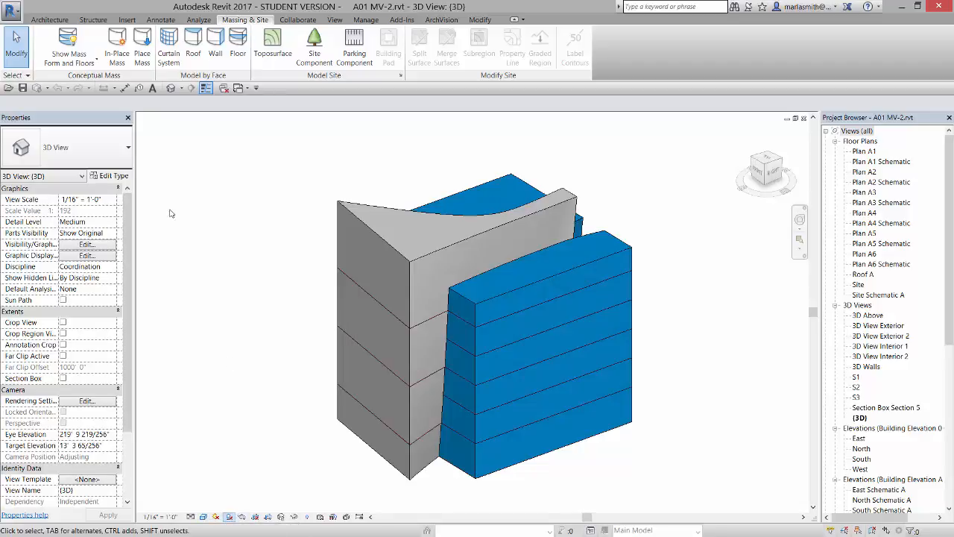
# Start Wall by Face with the type Generic - 1' 4"" Concrete and the location line Finish Face: Interior
pyautogui.click(49, 20)
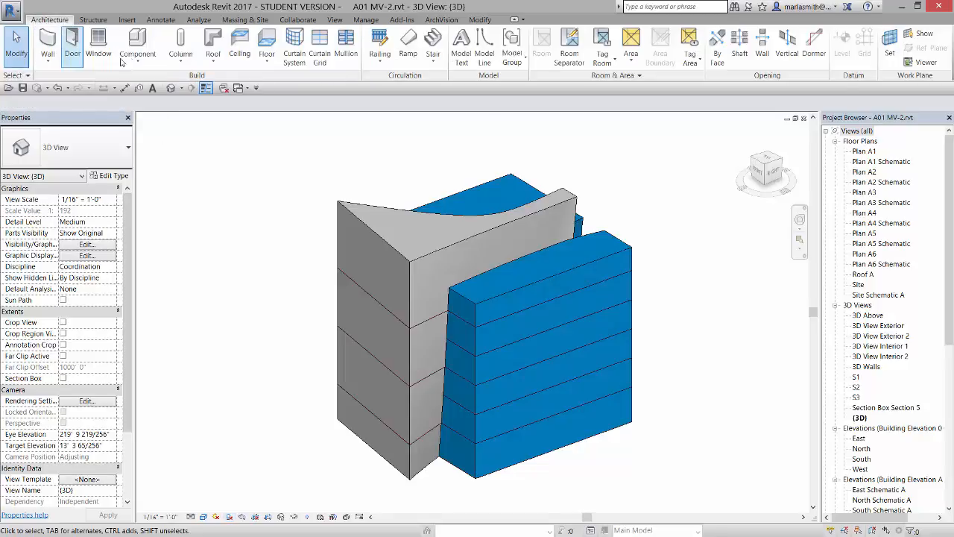
pyautogui.click(47, 63)
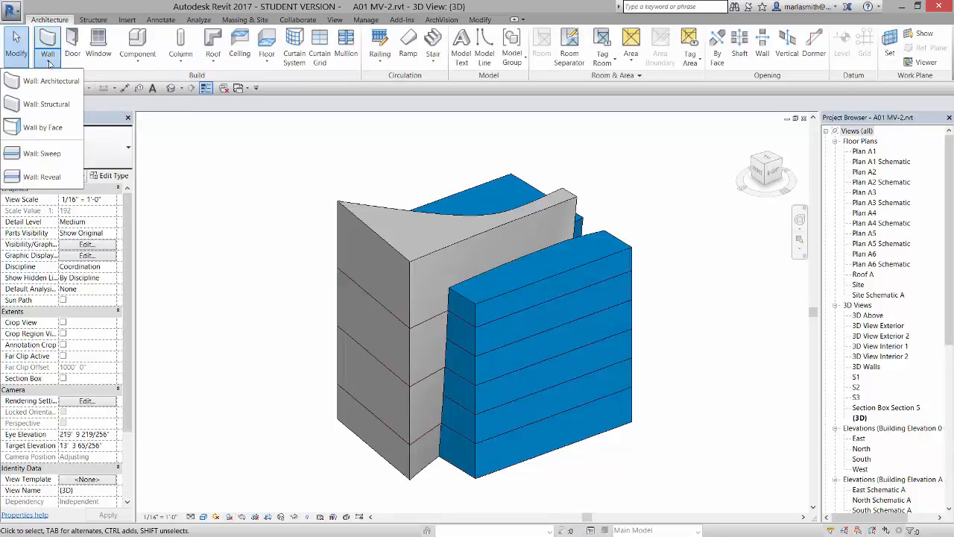
pyautogui.click(45, 127)
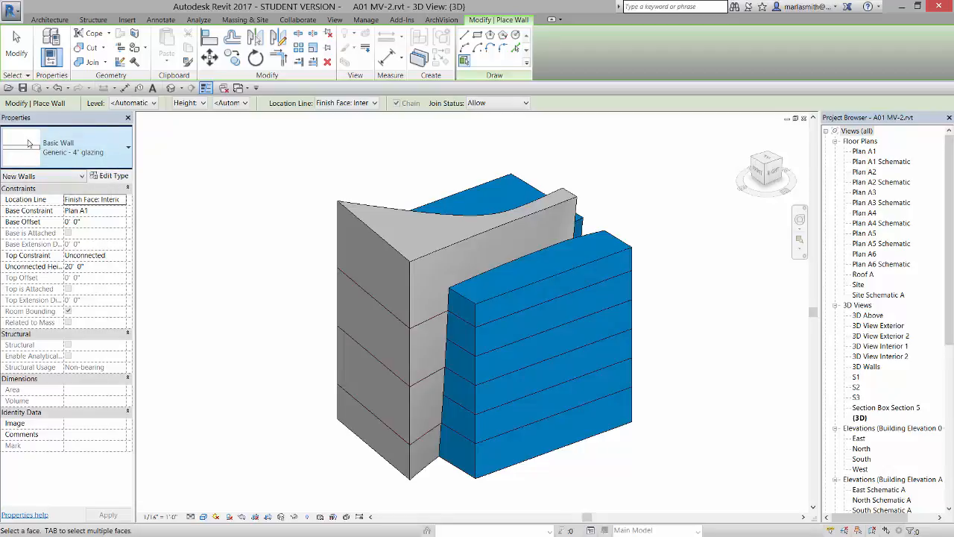
pyautogui.click(128, 159)
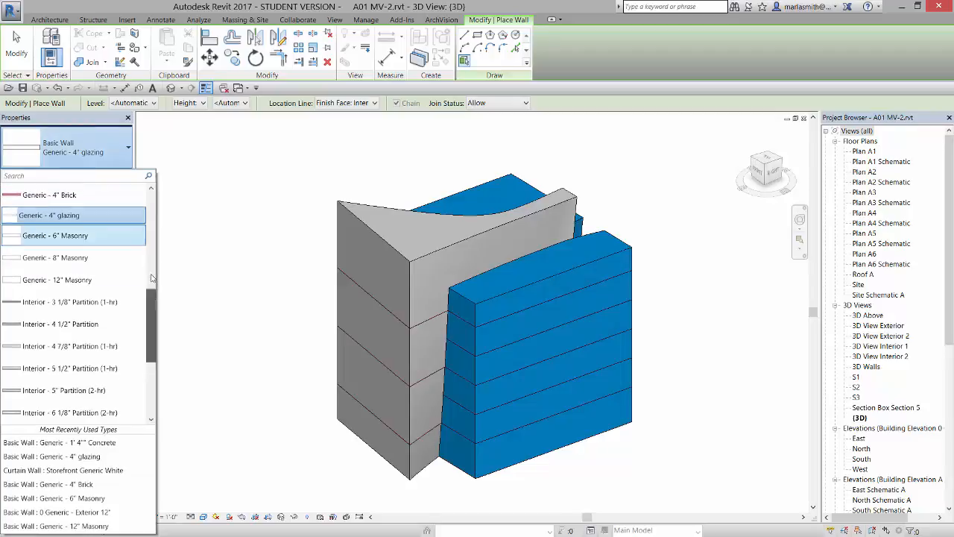
pyautogui.scroll(5, 140, 202)
pyautogui.scroll(-4, 138, 283)
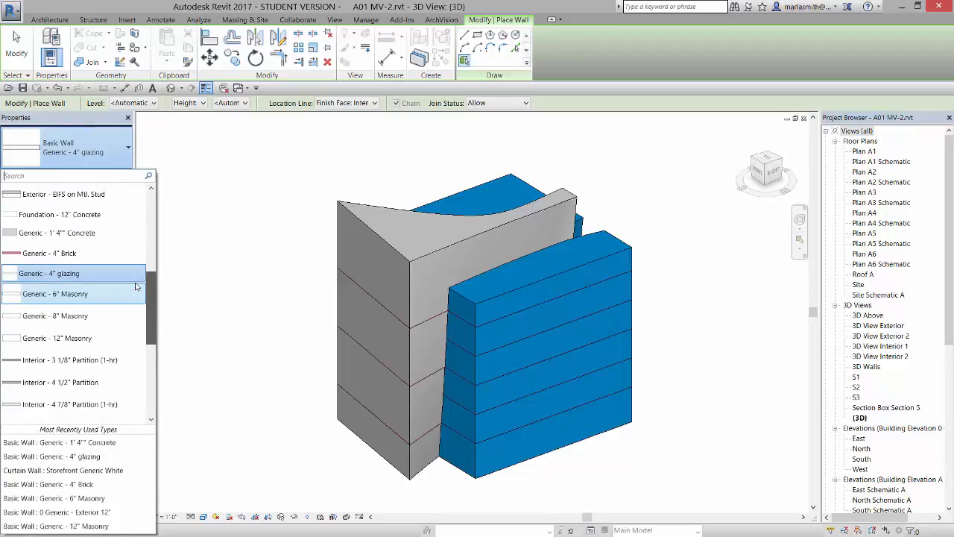
pyautogui.click(83, 235)
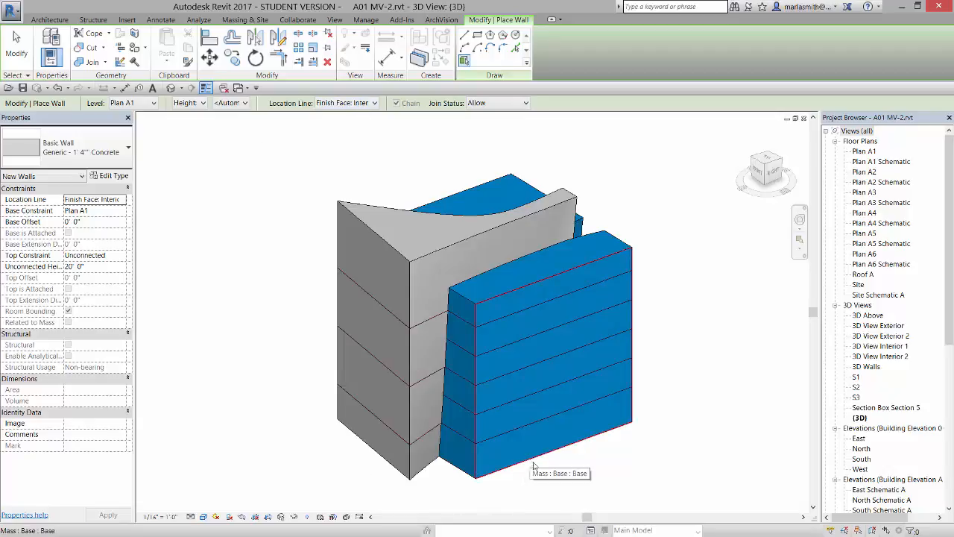
pyautogui.click(374, 102)
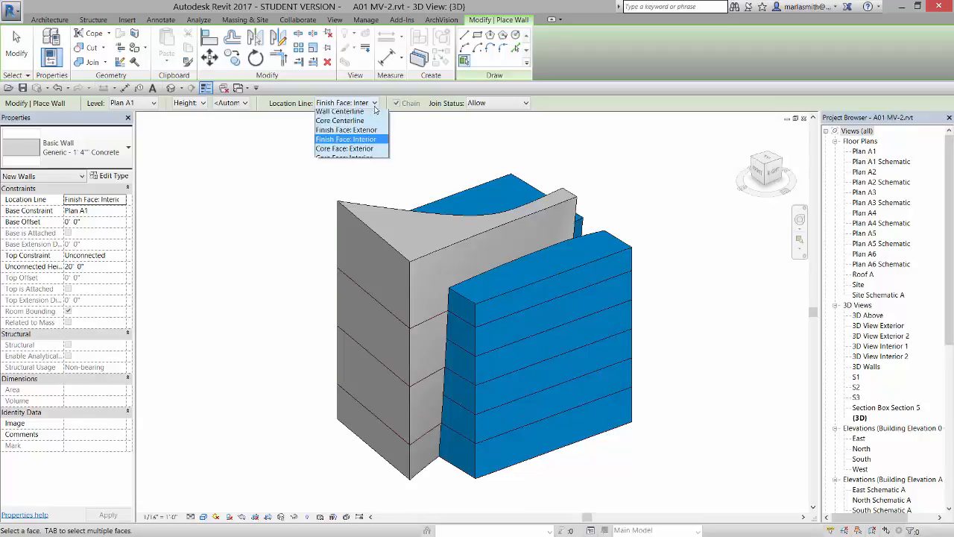
pyautogui.click(371, 144)
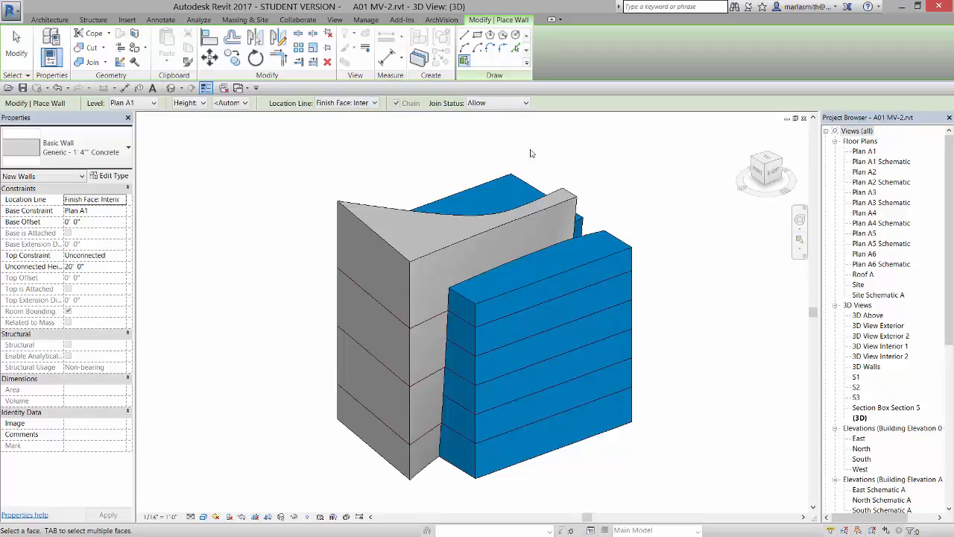
# Place concrete walls on the exposed flat outer faces of both blue masses, leaving the central mass uncovered
pyautogui.click(579, 449)
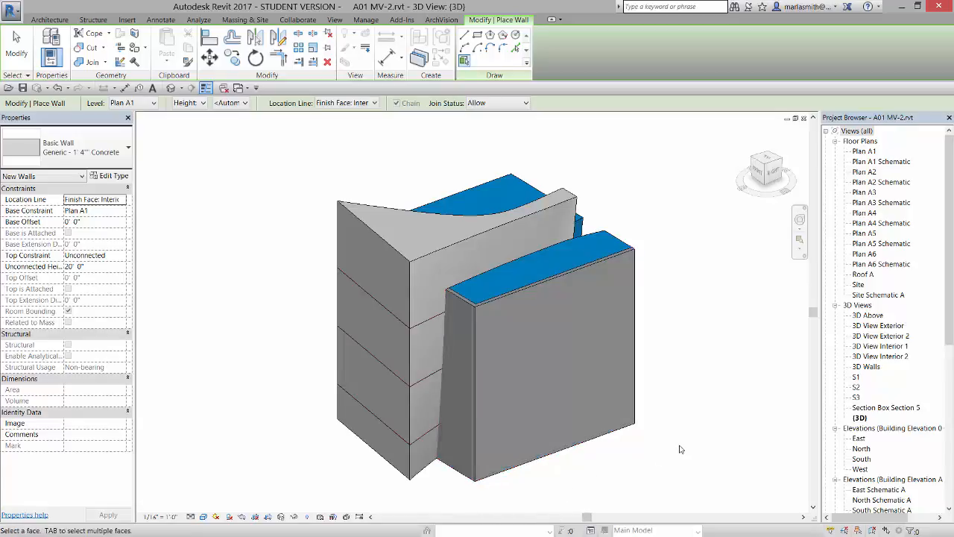
pyautogui.keyDown('shift'); pyautogui.moveTo(678, 447); pyautogui.dragTo(473, 490, button='middle'); pyautogui.keyUp('shift')
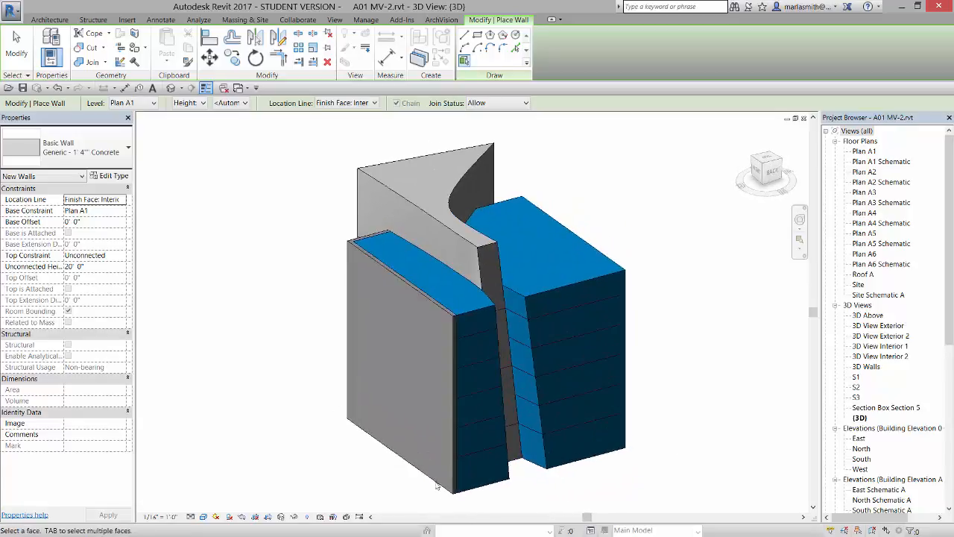
pyautogui.click(475, 495)
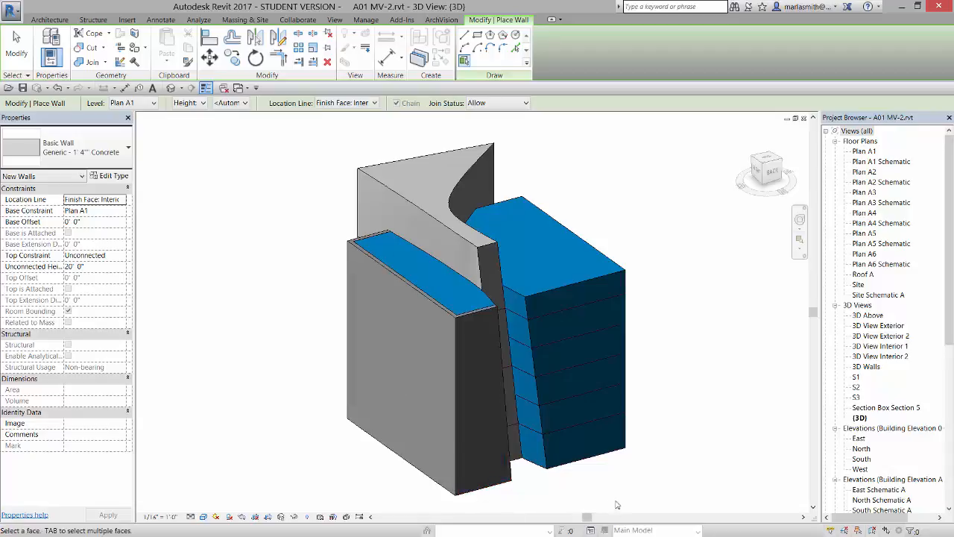
pyautogui.click(594, 451)
pyautogui.keyDown('shift'); pyautogui.moveTo(644, 494); pyautogui.dragTo(339, 491, button='middle'); pyautogui.keyUp('shift')
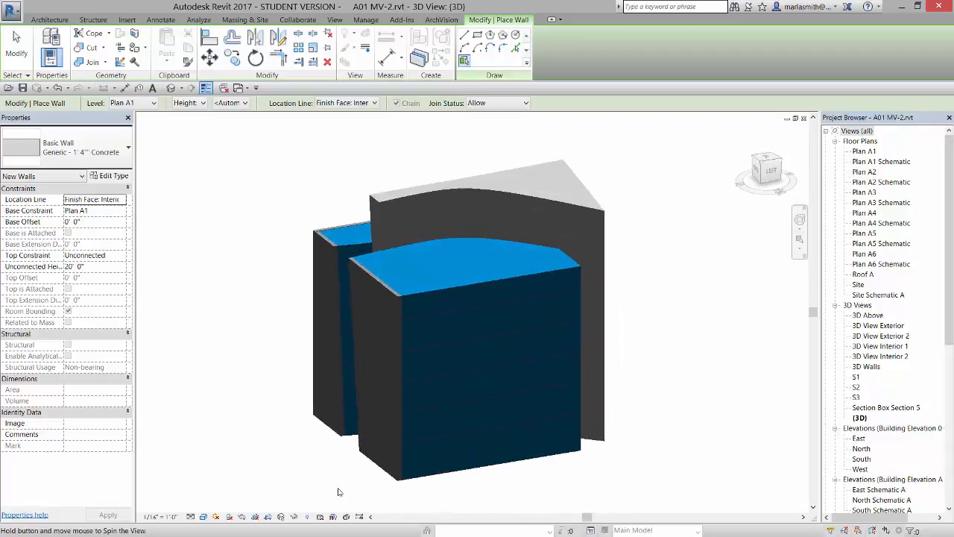
pyautogui.click(463, 476)
pyautogui.keyDown('shift'); pyautogui.moveTo(579, 510); pyautogui.dragTo(305, 507, button='middle'); pyautogui.keyUp('shift')
pyautogui.click(430, 458)
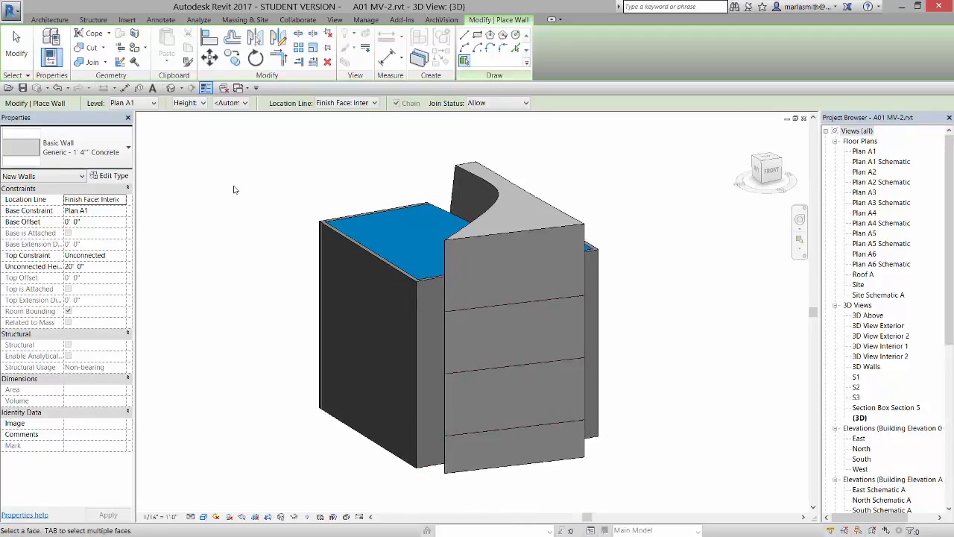
# Place Generic - 4" glazing walls on the faces of the grey central mass, using the location line Finish Face: Exterior
pyautogui.moveTo(284, 191)
pyautogui.keyDown('shift'); pyautogui.mouseDown(button='middle')
pyautogui.moveTo(629, 192)
pyautogui.moveTo(726, 204)
pyautogui.moveTo(234, 315)
pyautogui.moveTo(581, 302)
pyautogui.moveTo(358, 291)
pyautogui.mouseUp(button='middle'); pyautogui.keyUp('shift')
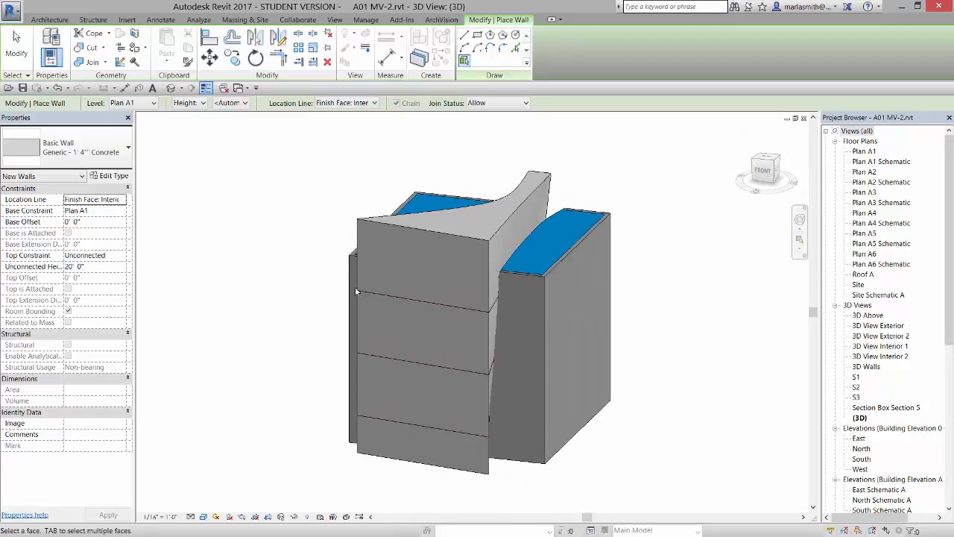
pyautogui.click(126, 157)
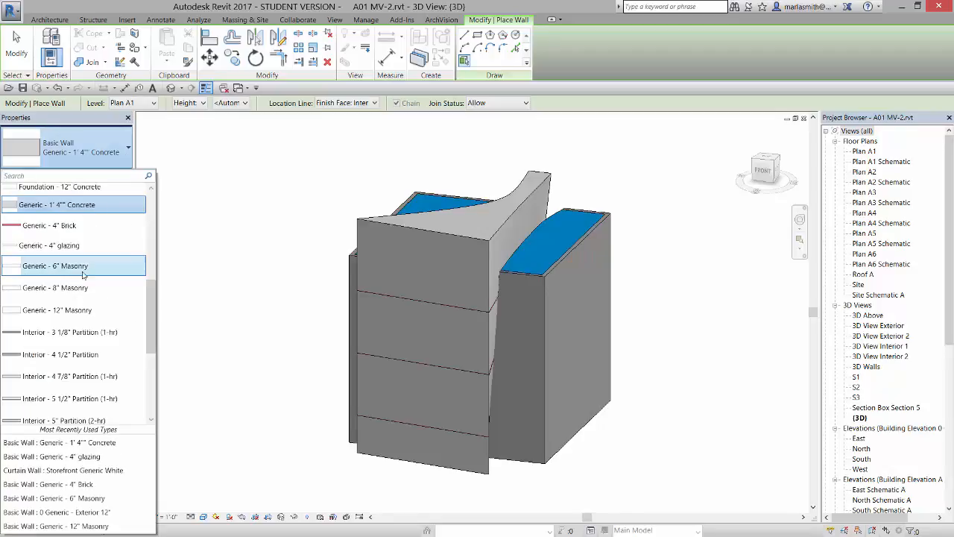
pyautogui.click(76, 249)
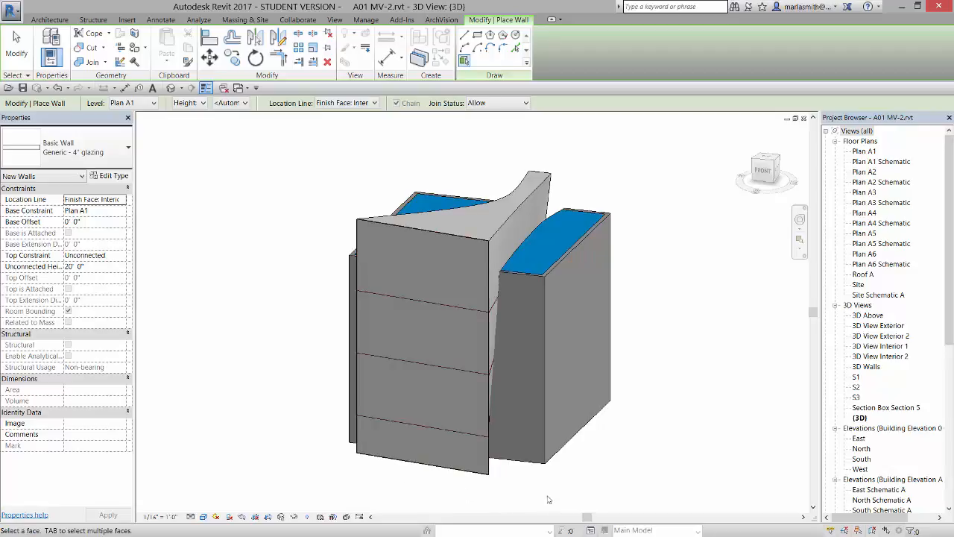
pyautogui.keyDown('shift'); pyautogui.moveTo(562, 495); pyautogui.dragTo(388, 500, button='middle'); pyautogui.keyUp('shift')
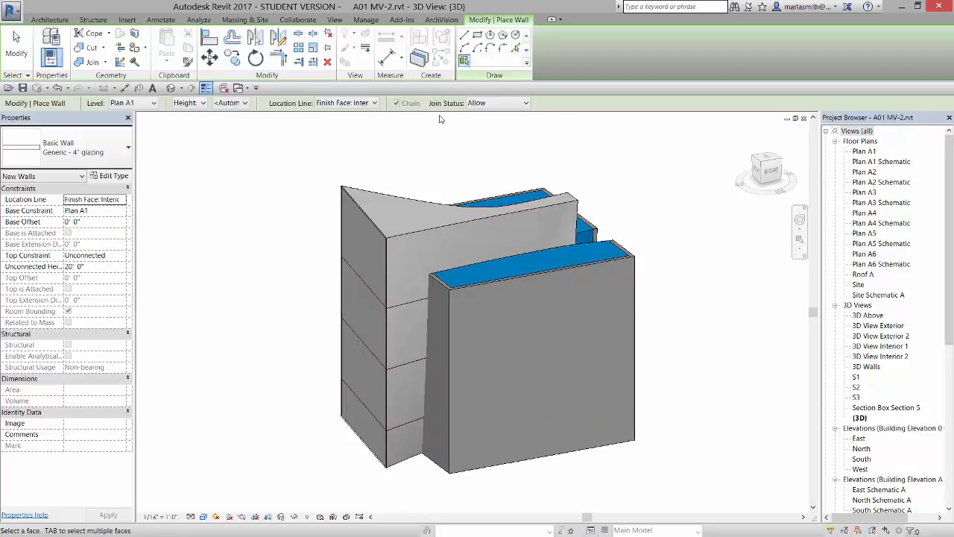
pyautogui.click(374, 104)
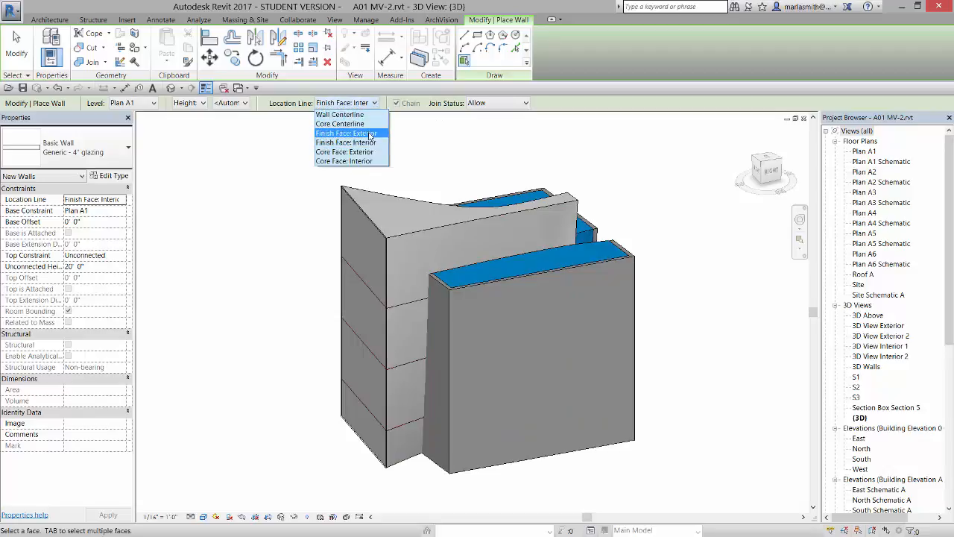
pyautogui.click(370, 133)
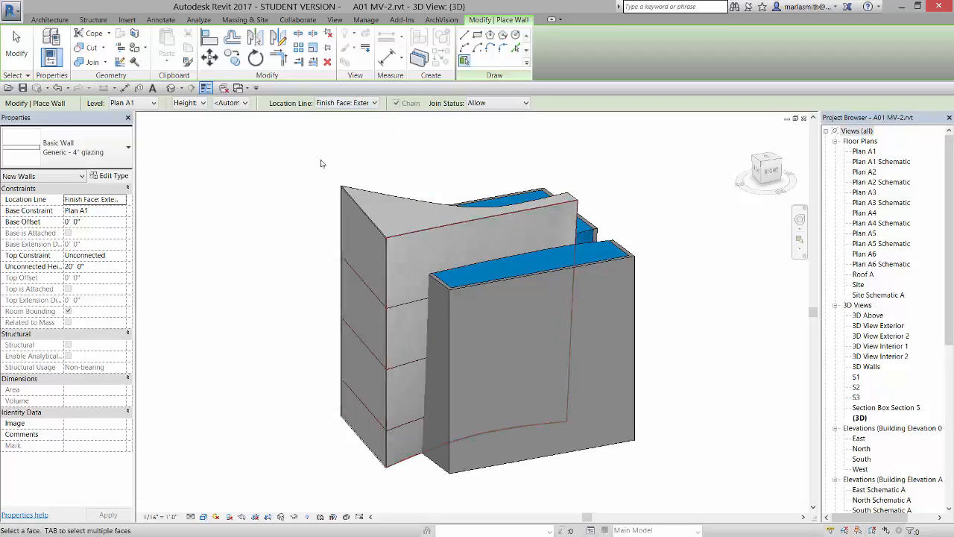
pyautogui.keyDown('shift'); pyautogui.moveTo(264, 144); pyautogui.dragTo(439, 178, button='middle'); pyautogui.keyUp('shift')
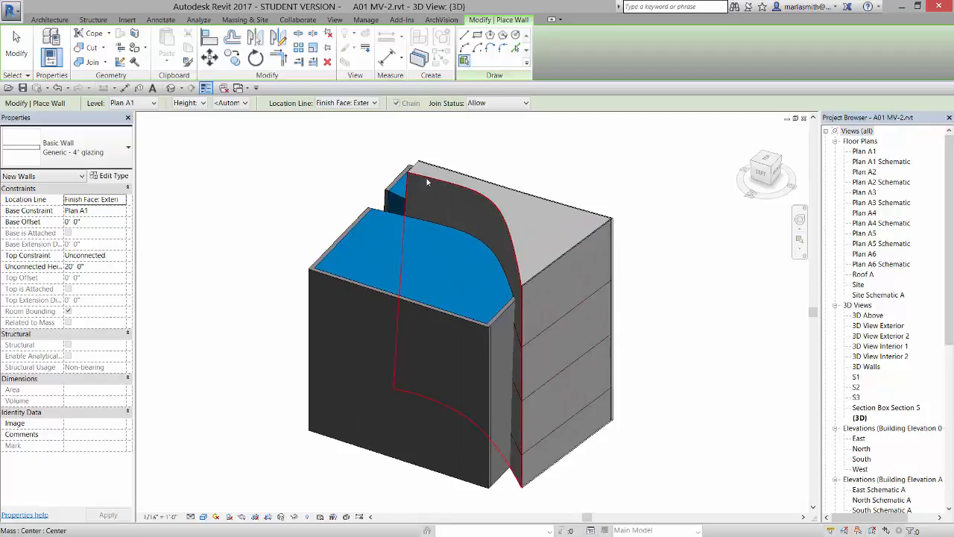
pyautogui.keyDown('shift'); pyautogui.moveTo(251, 145); pyautogui.dragTo(566, 147, button='middle'); pyautogui.keyUp('shift')
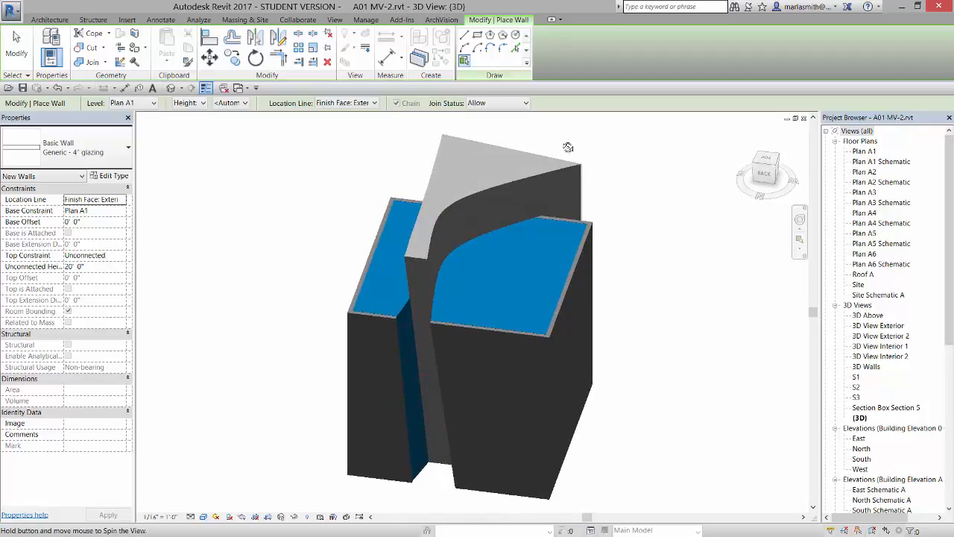
pyautogui.click(418, 257)
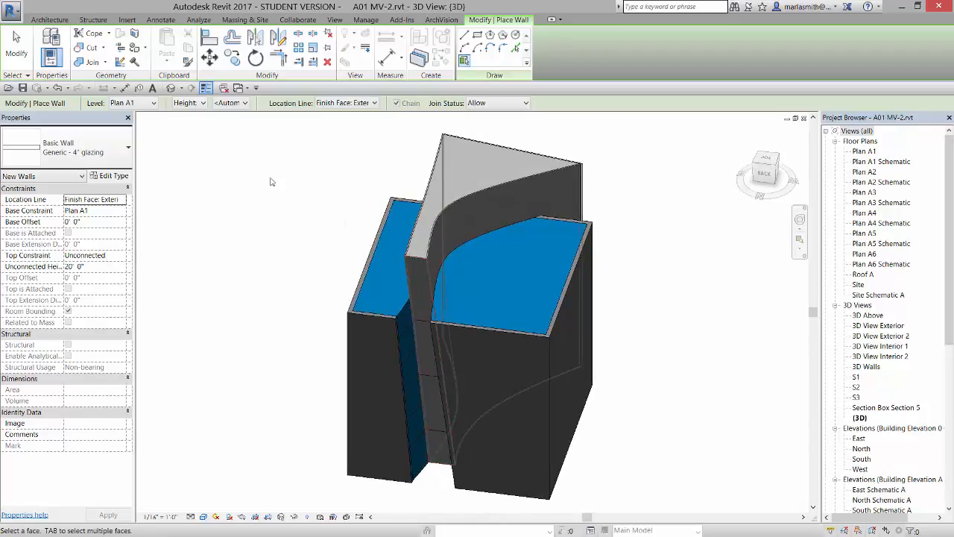
# Hide the masses by switching their display to Show Mass by View Settings, and inspect the placed concrete and glazing walls from the front
pyautogui.keyDown('shift'); pyautogui.moveTo(691, 419); pyautogui.dragTo(253, 383, button='middle'); pyautogui.keyUp('shift')
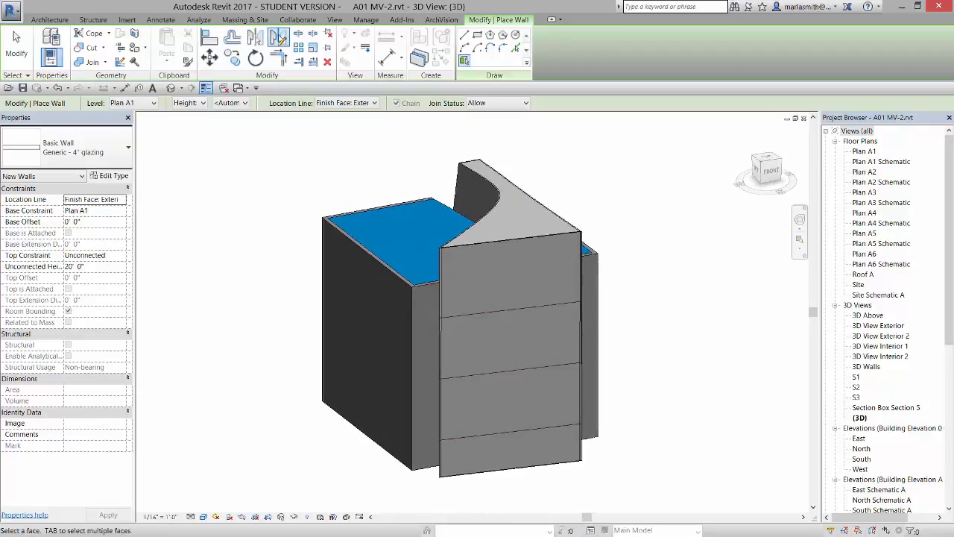
pyautogui.click(246, 20)
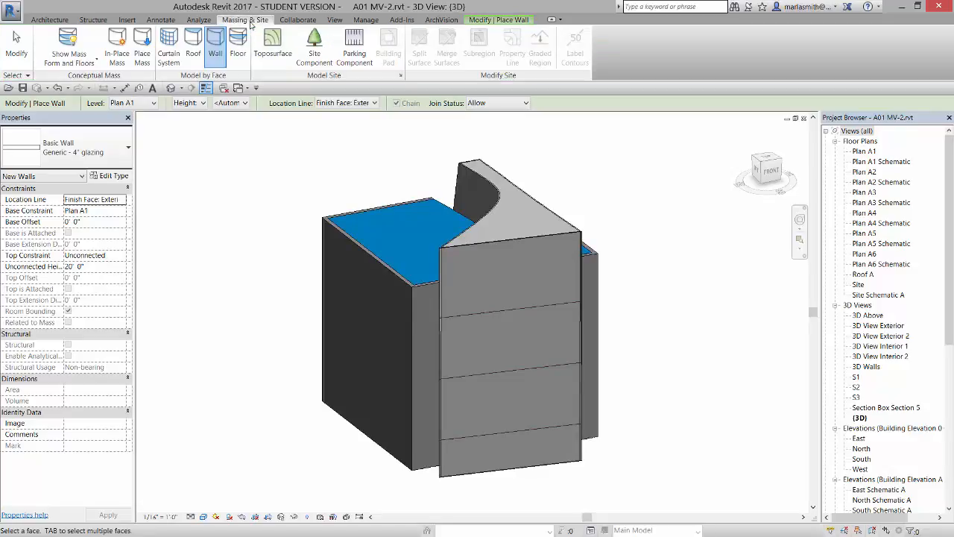
pyautogui.click(87, 59)
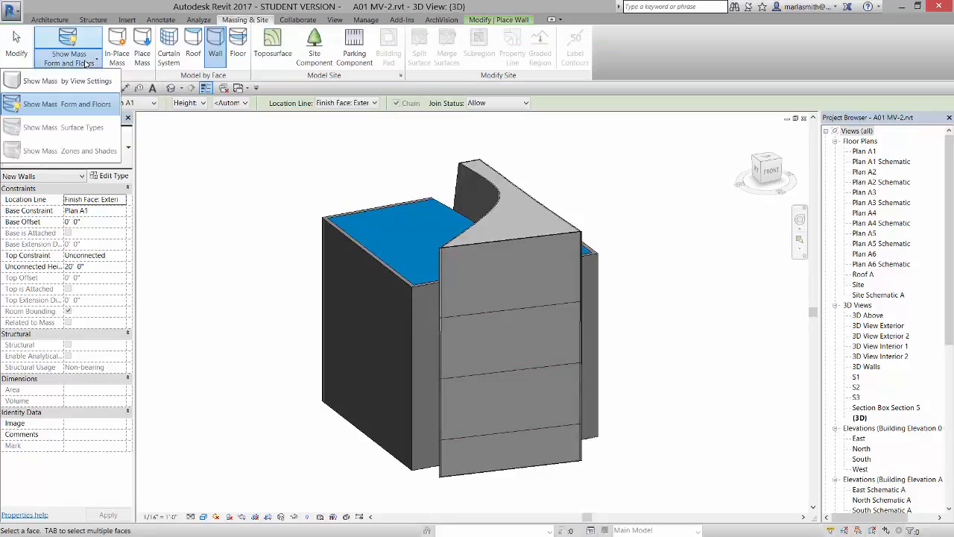
pyautogui.click(63, 80)
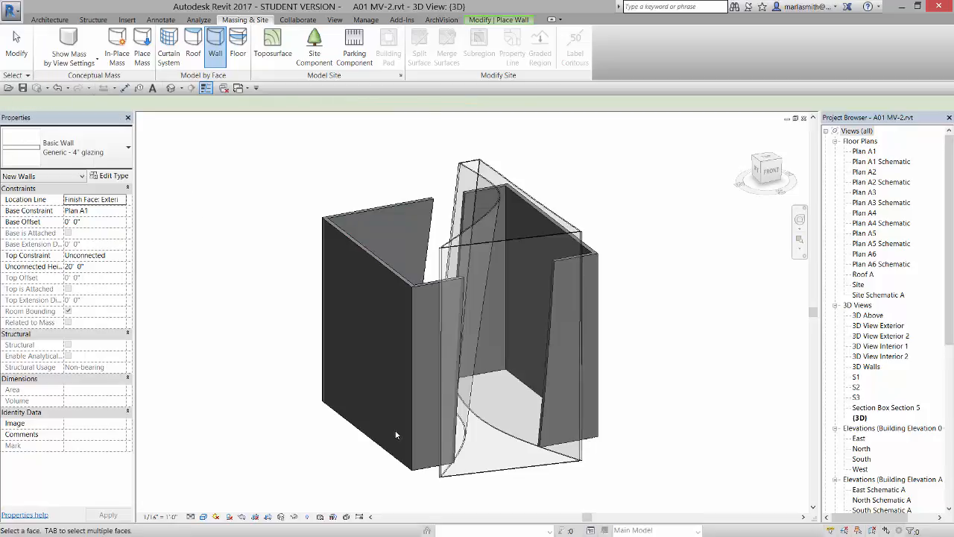
pyautogui.keyDown('shift'); pyautogui.moveTo(692, 469); pyautogui.dragTo(684, 519, button='middle'); pyautogui.keyUp('shift')
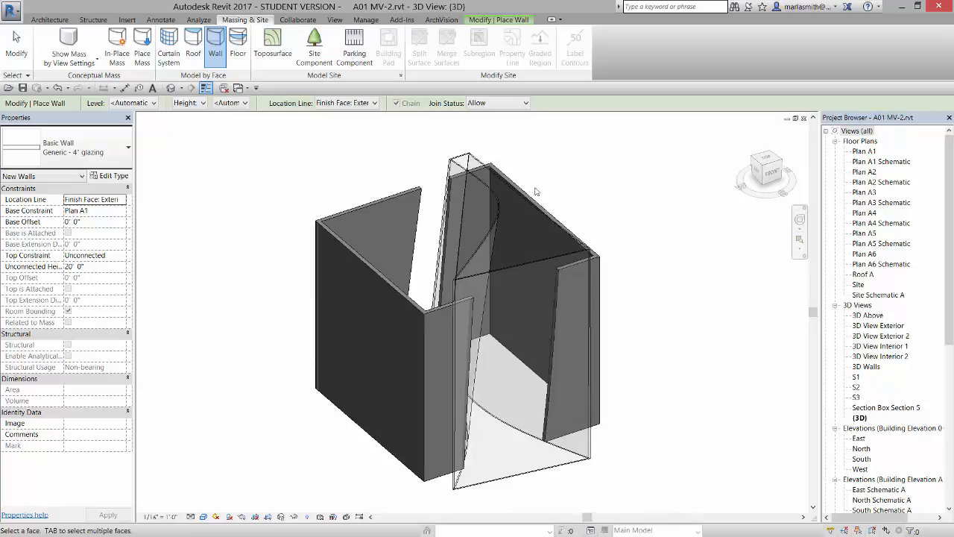
pyautogui.keyDown('shift'); pyautogui.moveTo(675, 409); pyautogui.dragTo(667, 413, button='middle'); pyautogui.keyUp('shift')
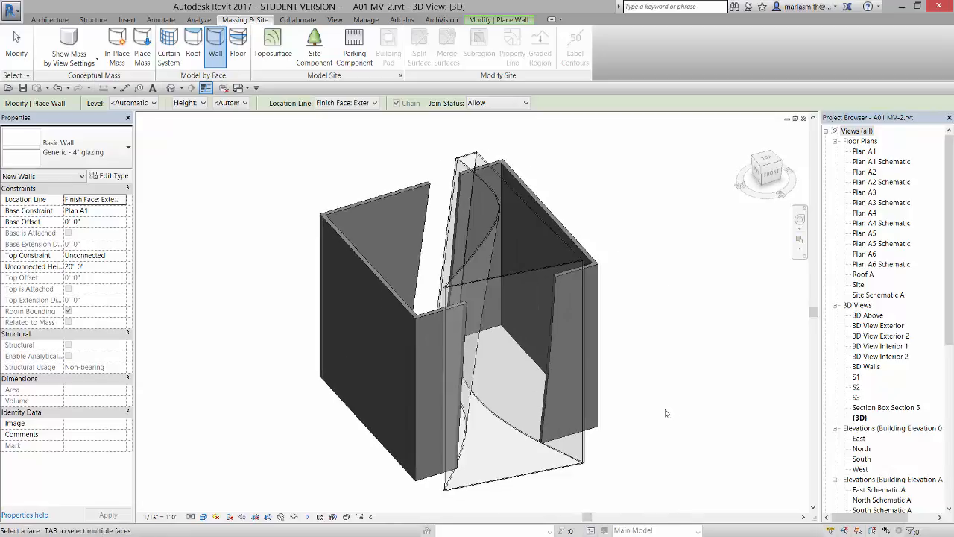